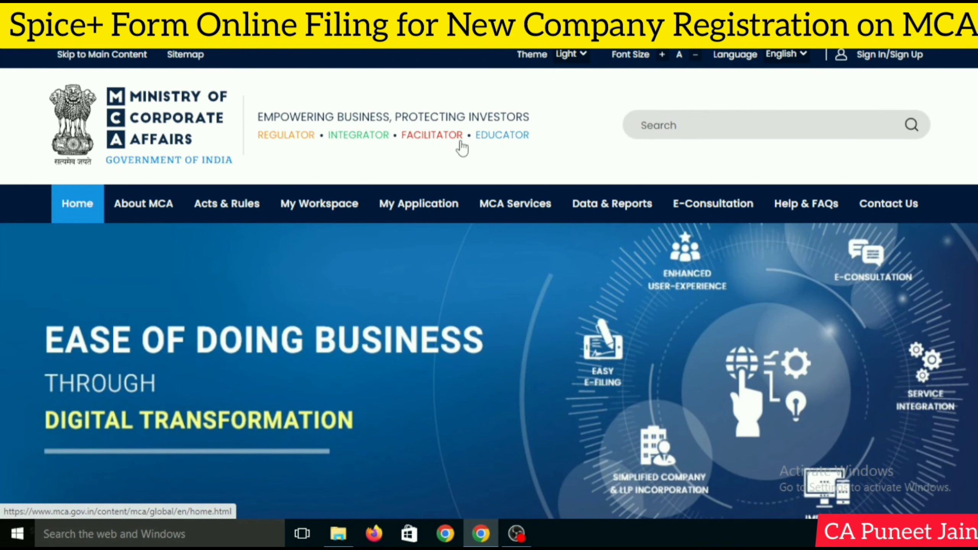
Open the Sign In/Sign Up page from the MCA home page
left_click(869, 57)
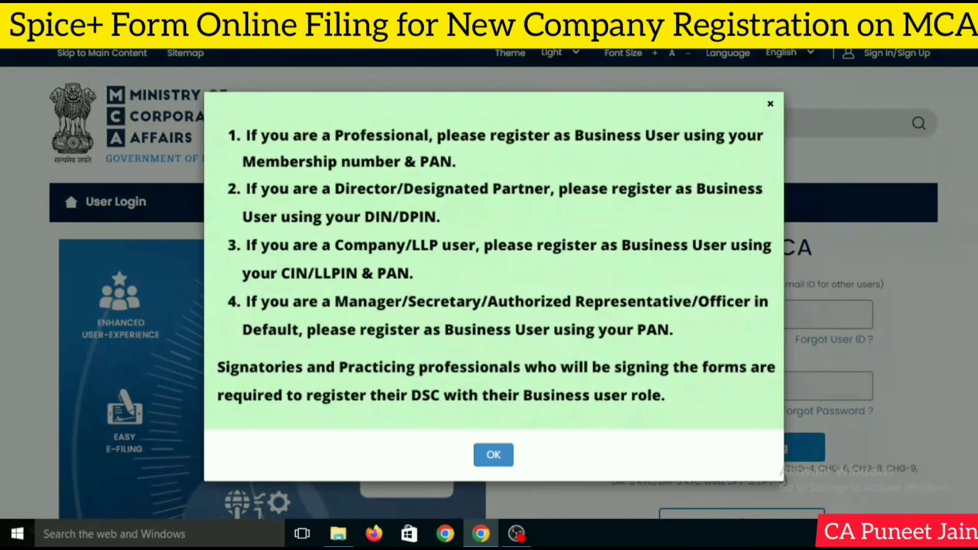
Dismiss the login page notice and choose Login for V2 Filing
left_click(493, 455)
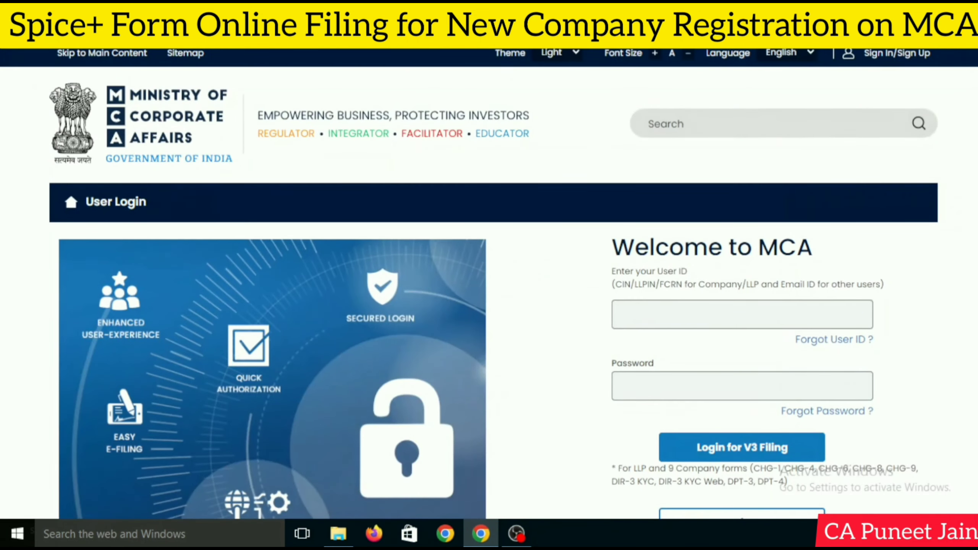
scroll(690, 351, "down", 3)
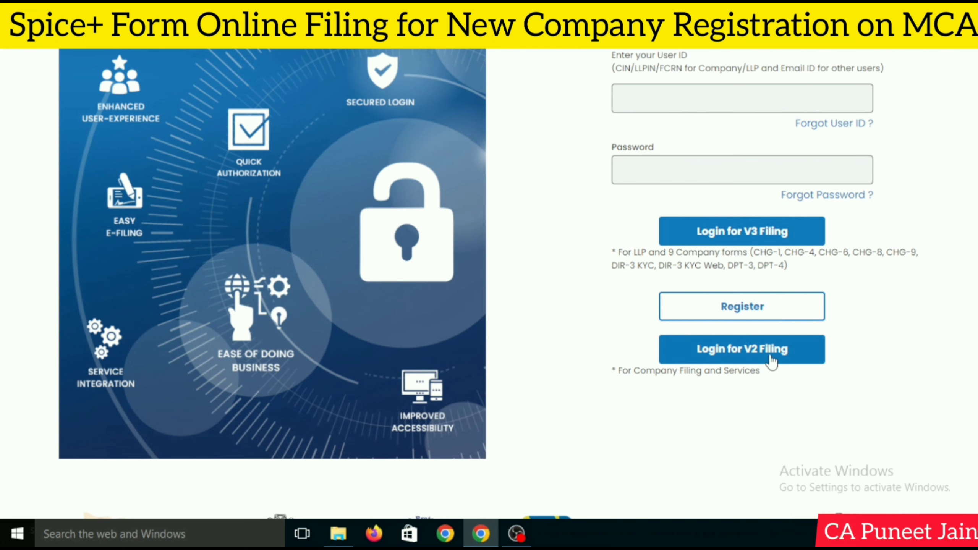
left_click(770, 357)
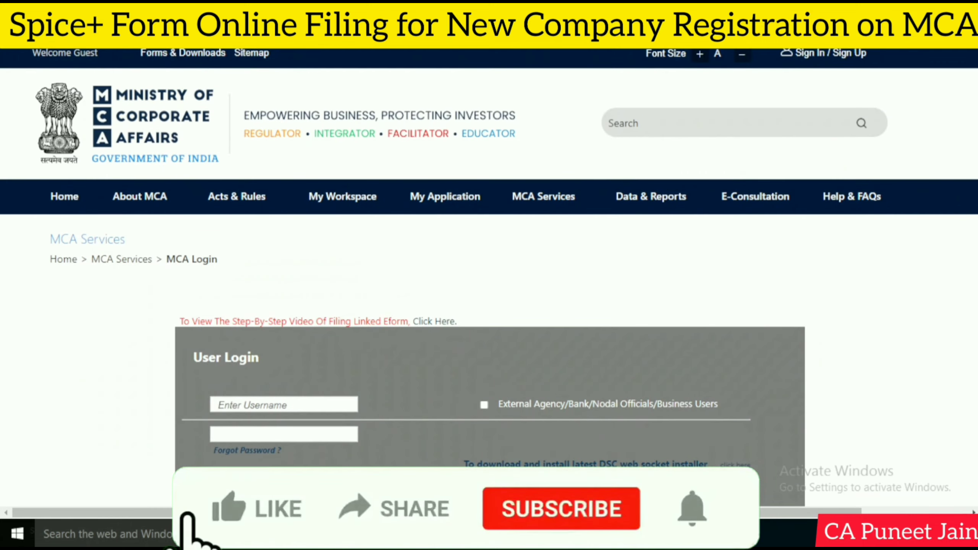
Sign in to the filing account and bring up the My Workspace menu
scroll(768, 357, "down", 3)
scroll(489, 299, "down", 2)
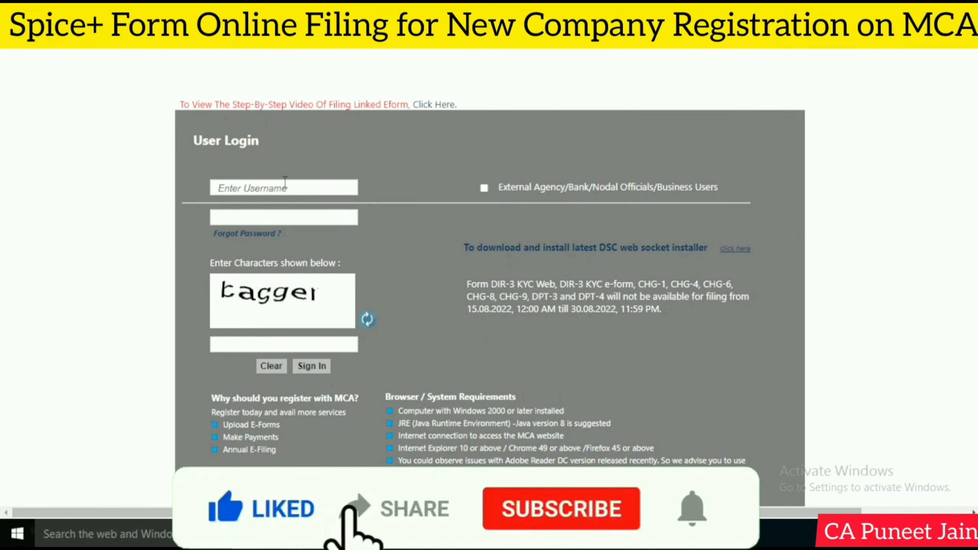
left_click(216, 534)
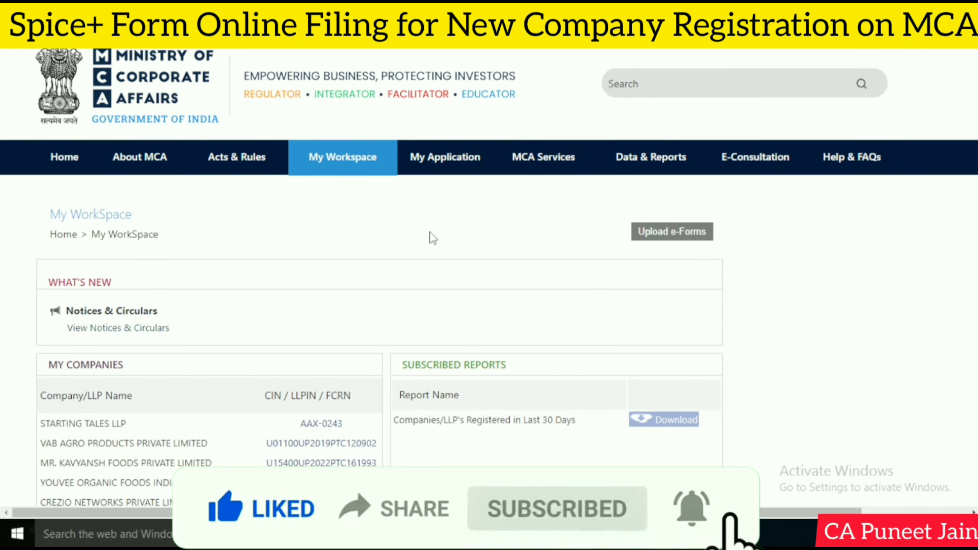
mouse_move(526, 167)
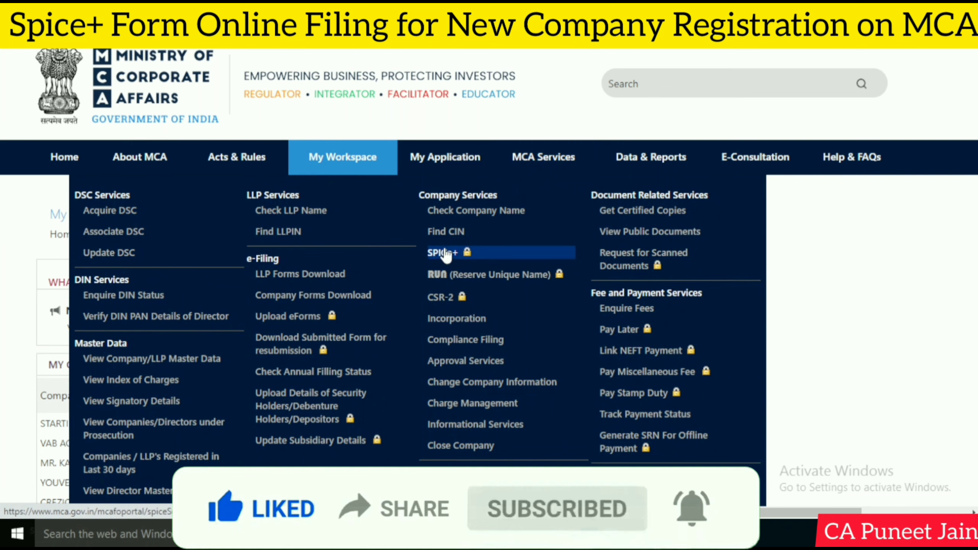
Start a new SPICe+ company incorporation application
left_click(445, 254)
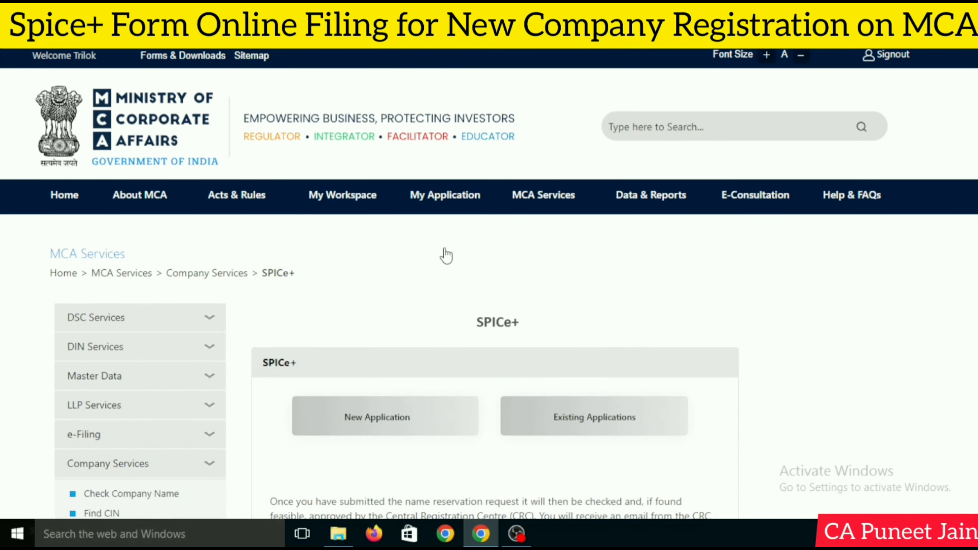
scroll(516, 315, "down", 3)
left_click(434, 297)
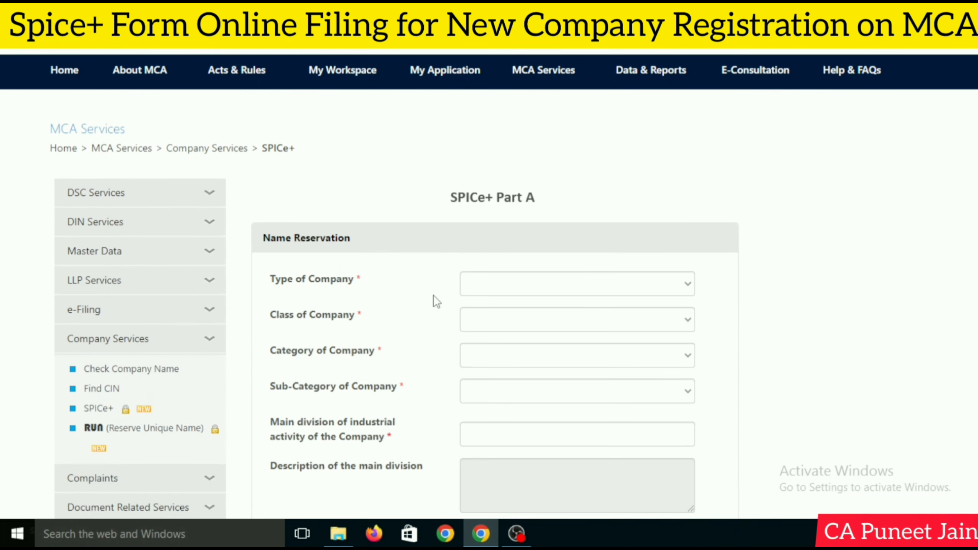
scroll(539, 270, "down", 2)
Set New Company (Others), Private, Company limited by shares and Non-government company
left_click(573, 211)
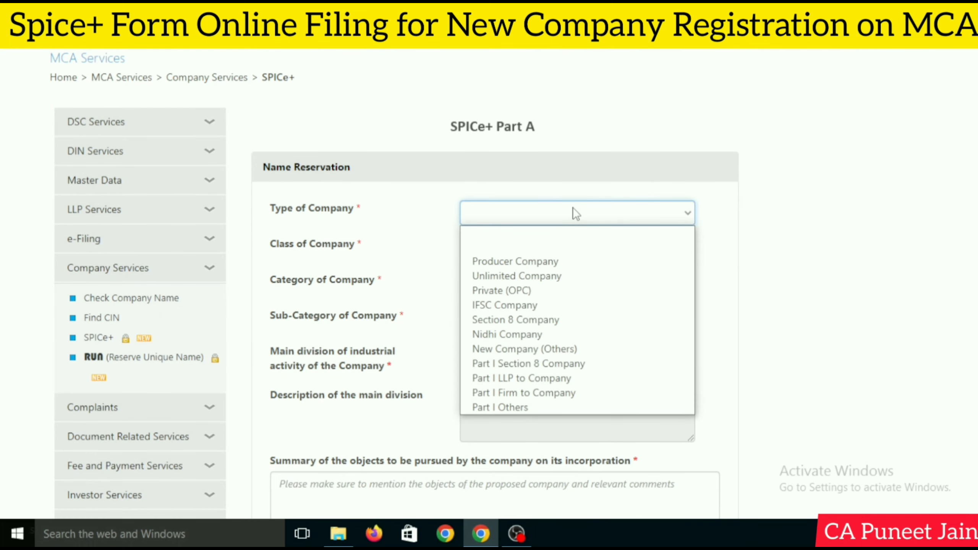
left_click(543, 353)
left_click(528, 250)
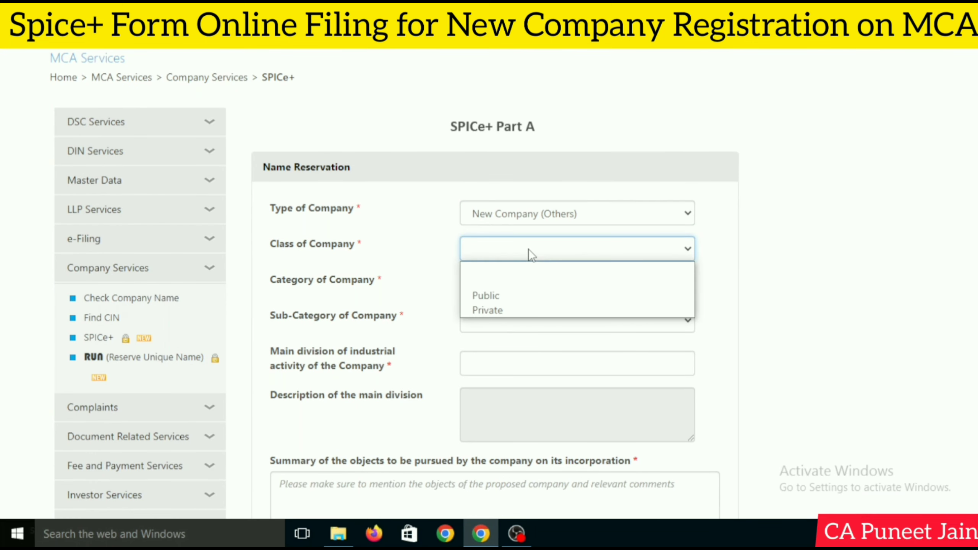
left_click(519, 311)
left_click(536, 285)
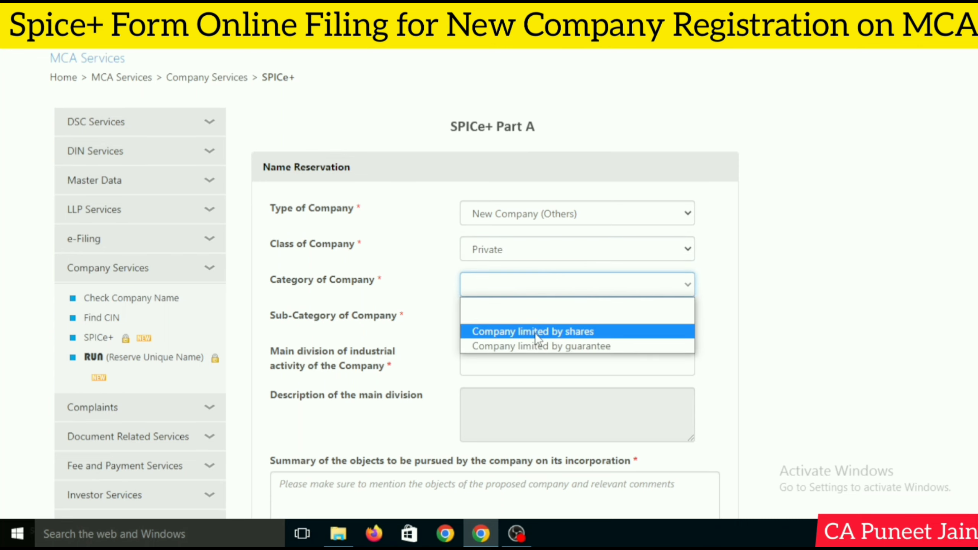
left_click(534, 331)
left_click(546, 320)
left_click(557, 395)
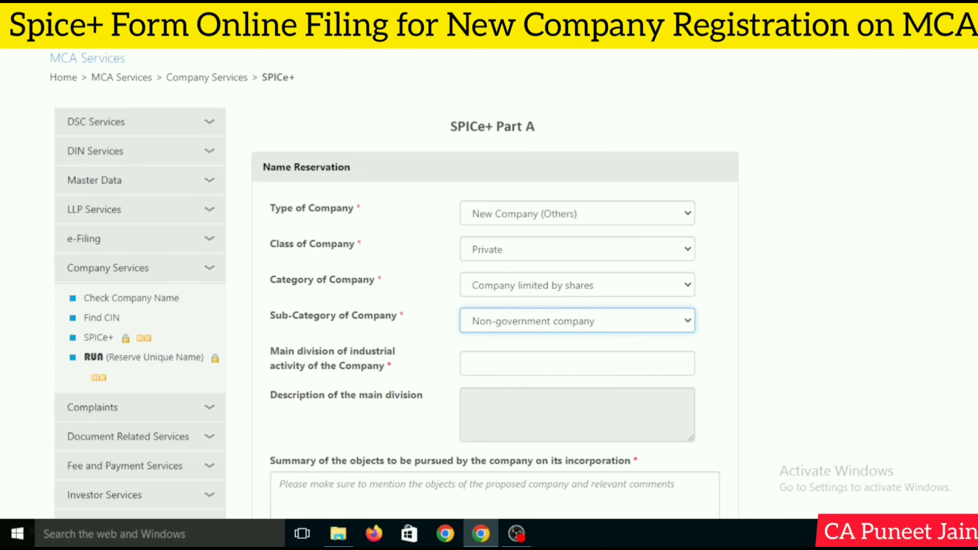
scroll(577, 258, "down", 3)
Enter 92 as the main division of industrial activity, then begin correcting it
left_click(570, 241)
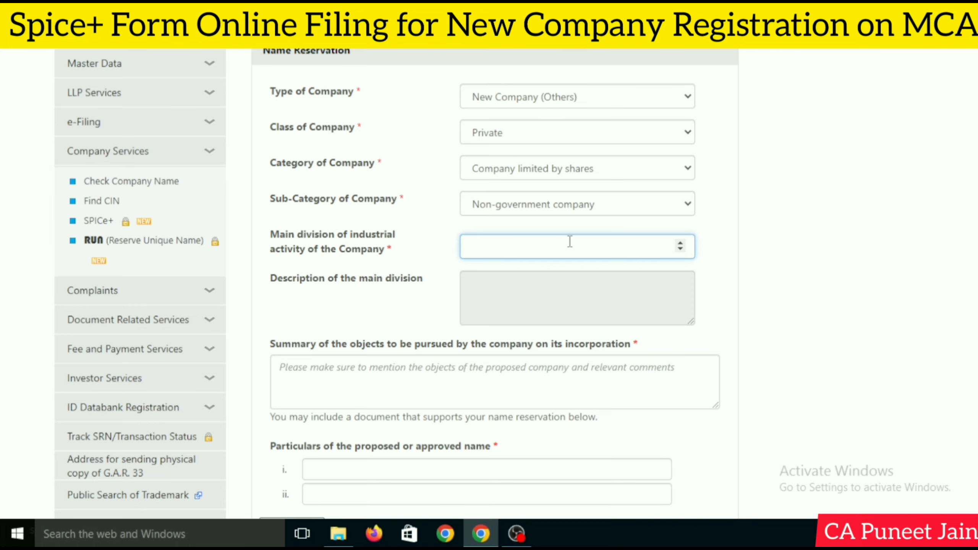
type("92")
scroll(862, 269, "down", 4)
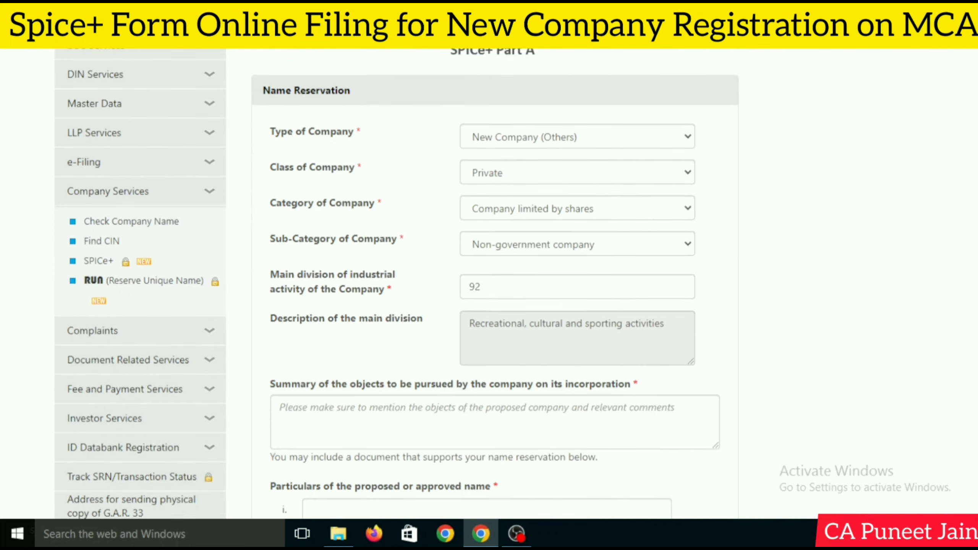
scroll(776, 276, "down", 1)
left_click(499, 256)
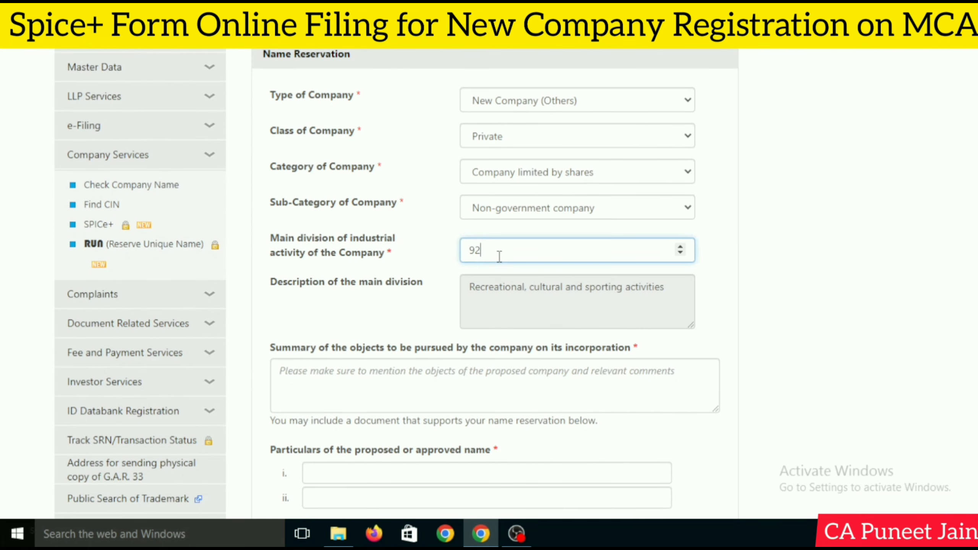
key("Return")
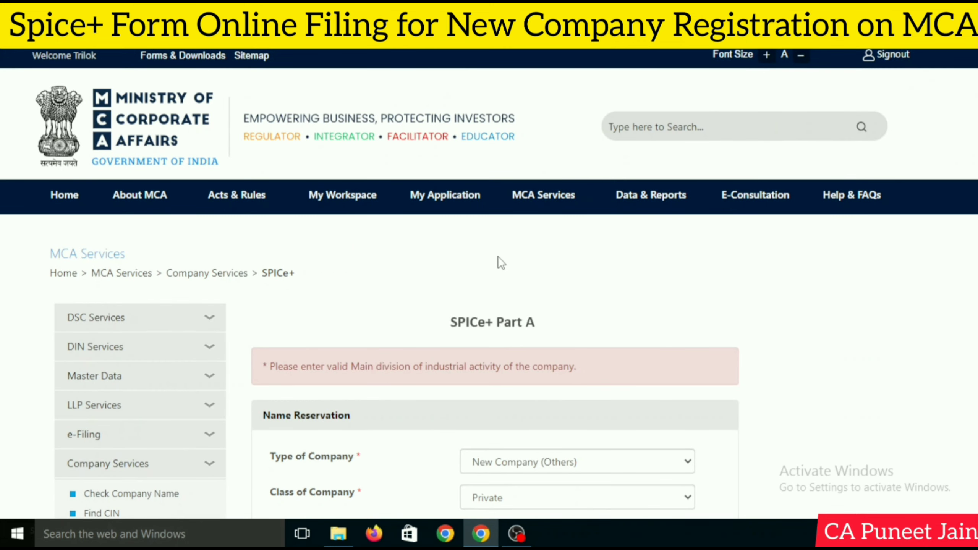
scroll(501, 257, "down", 5)
scroll(515, 252, "down", 2)
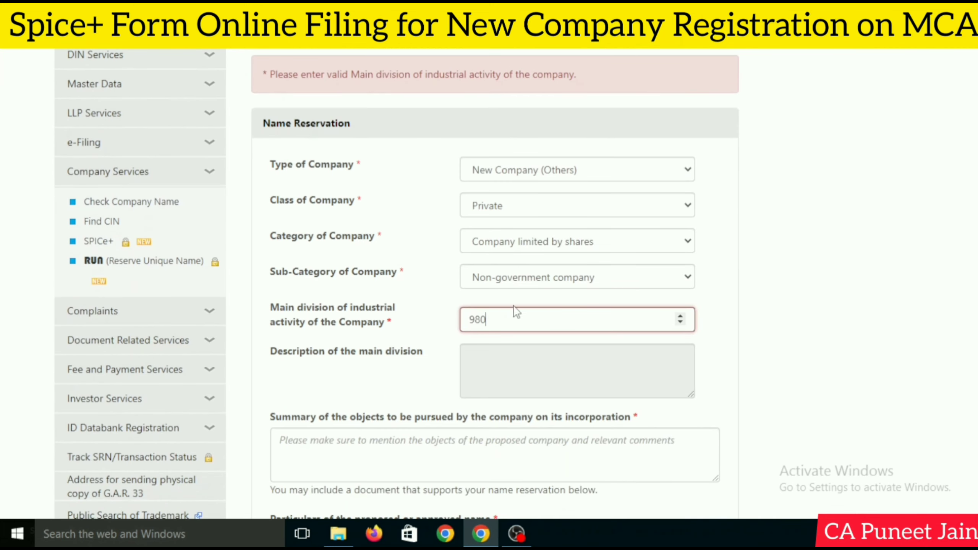
left_click(507, 319)
key("BackSpace")
key("Return")
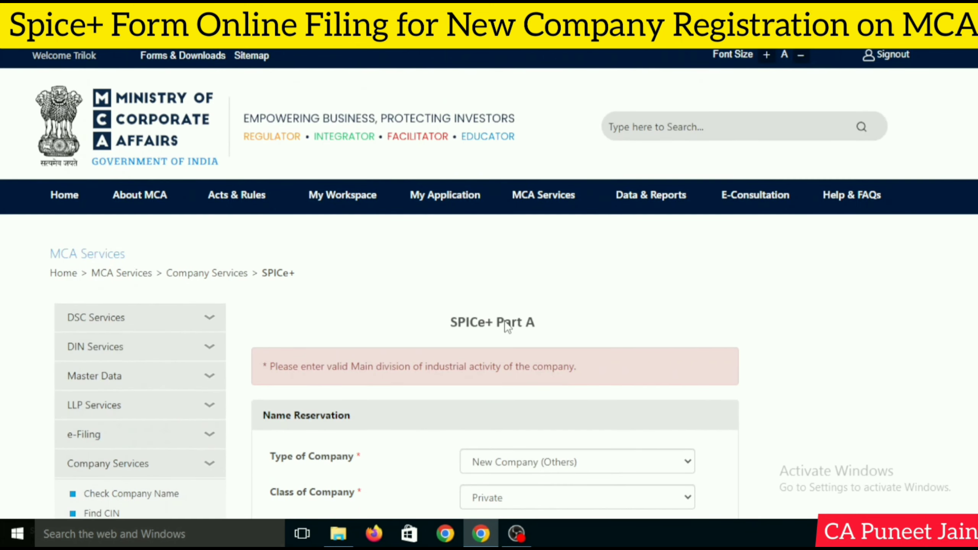
Replace the main division code with 80 (Education) and move to the objects summary
key("BackSpace")
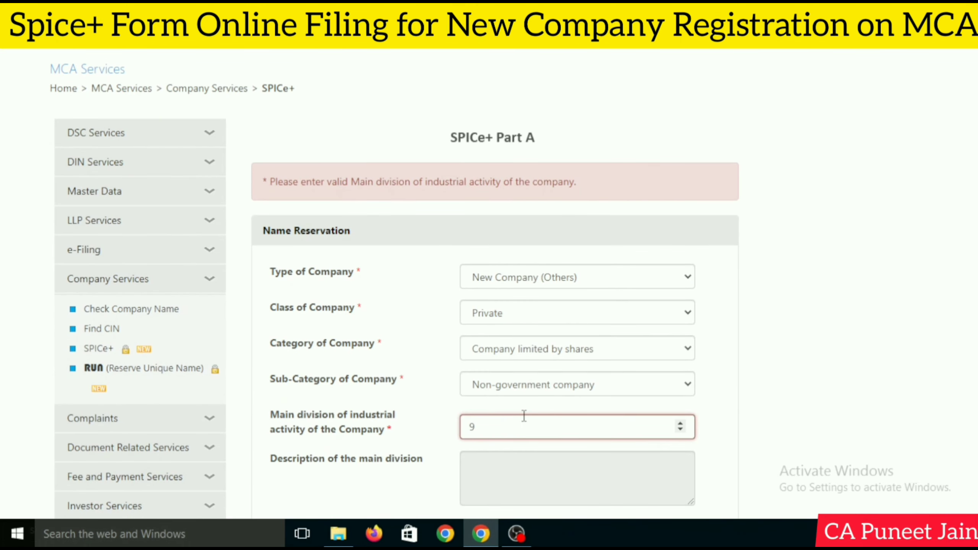
key("BackSpace")
type("8")
key("Return")
type("0")
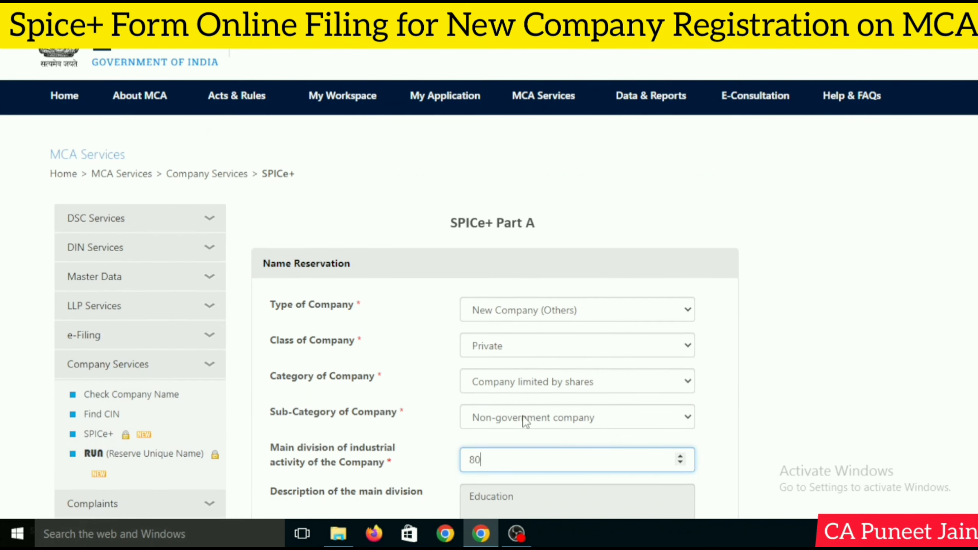
key("Return")
scroll(863, 300, "down", 6)
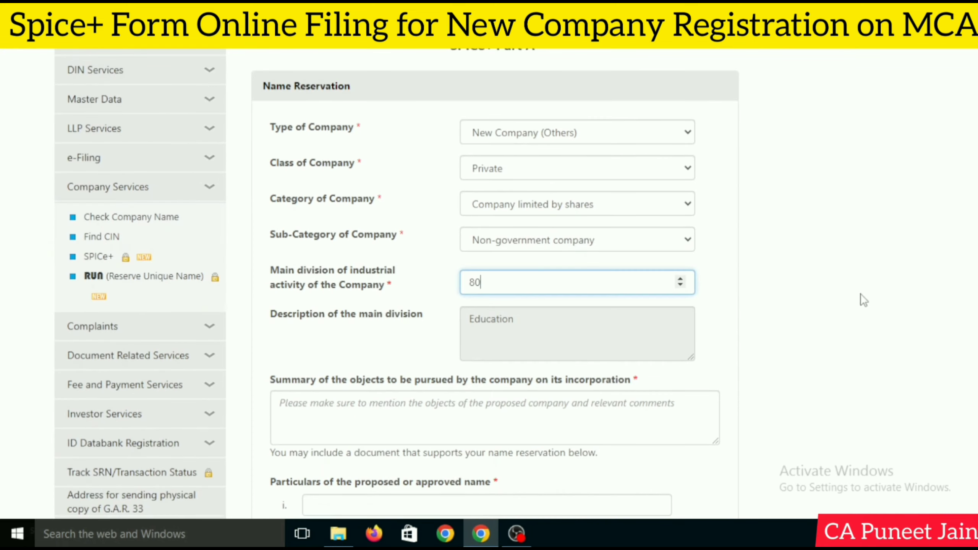
left_click(810, 284)
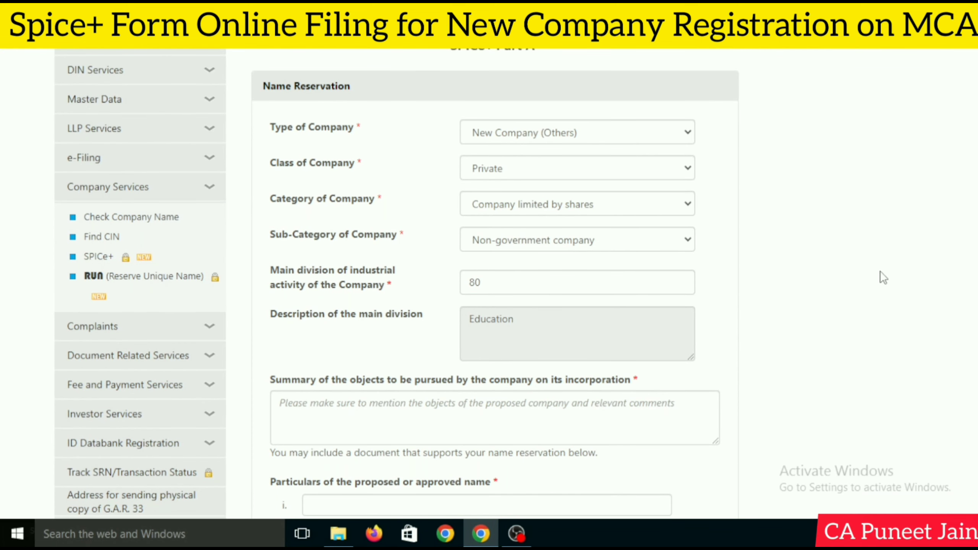
scroll(884, 279, "down", 2)
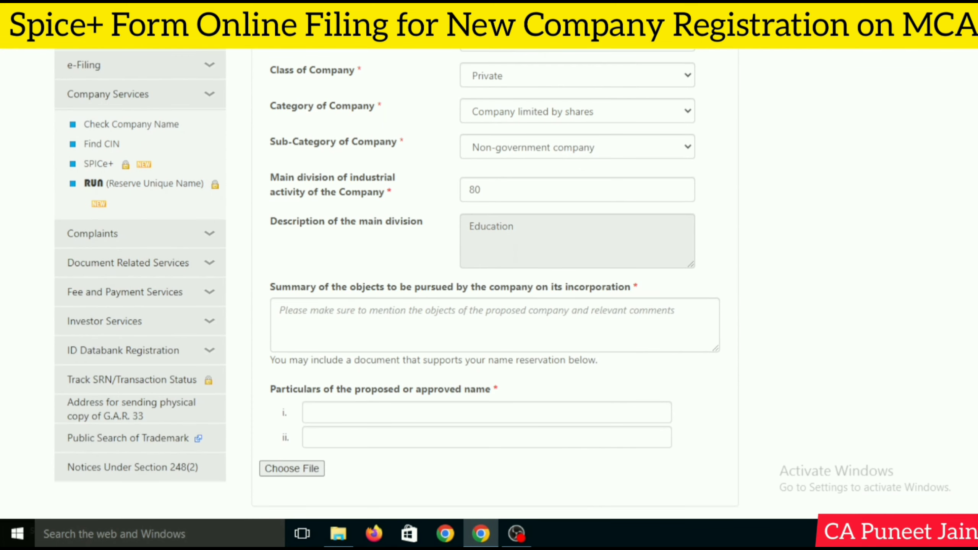
left_click(447, 304)
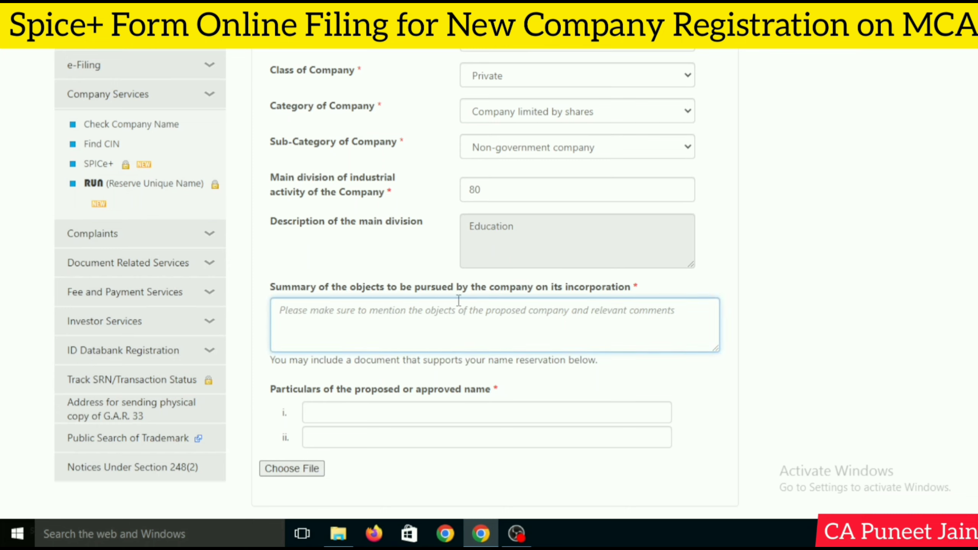
Write the Summary of objects and both proposed company names
scroll(571, 317, "down", 3)
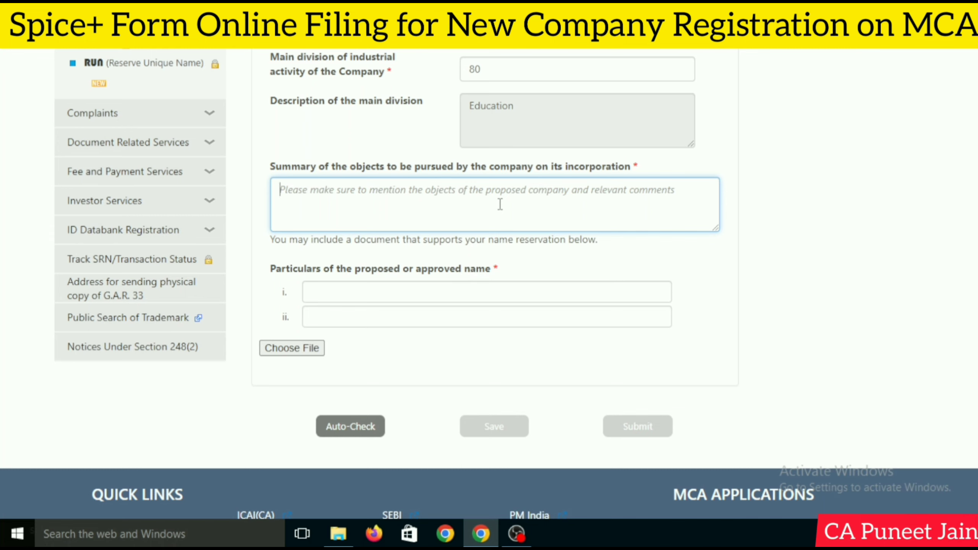
left_click(516, 534)
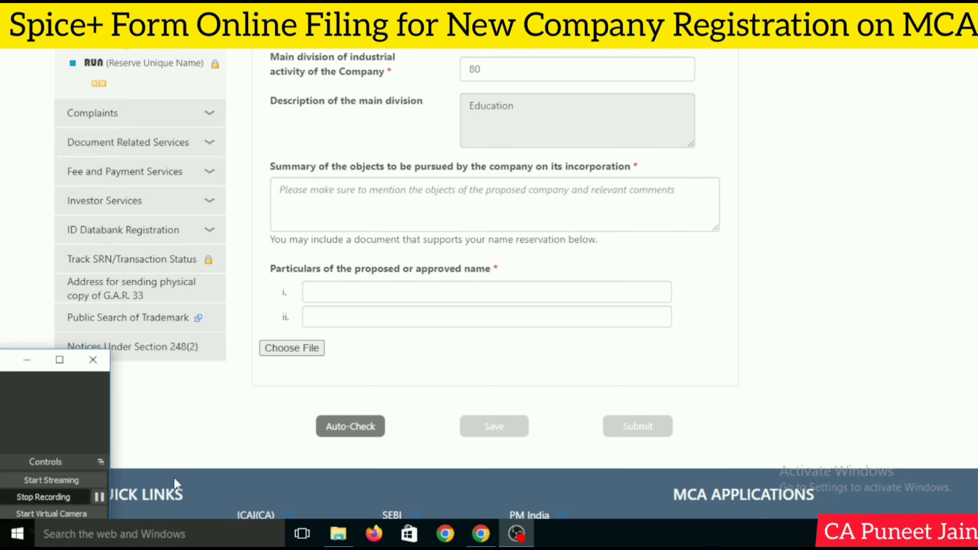
left_click(105, 503)
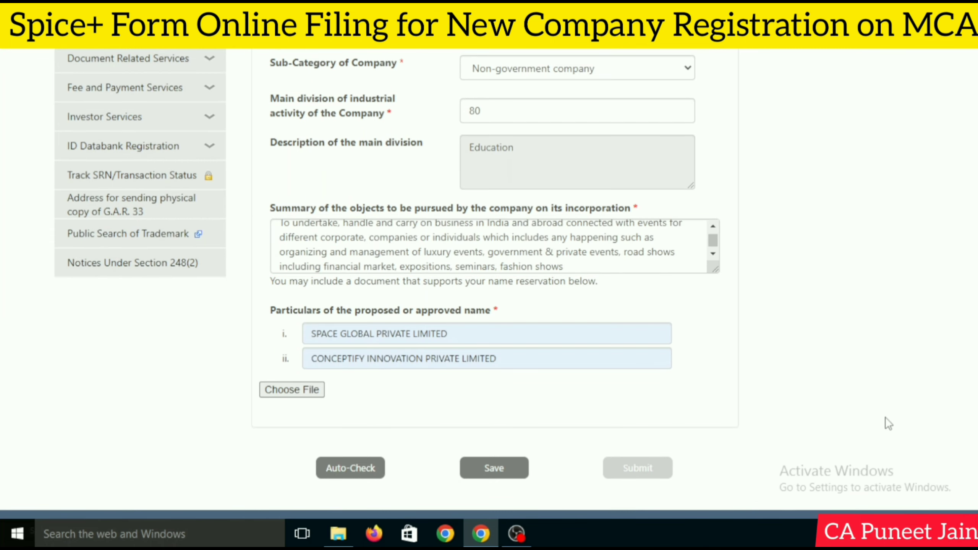
scroll(885, 421, "down", 1)
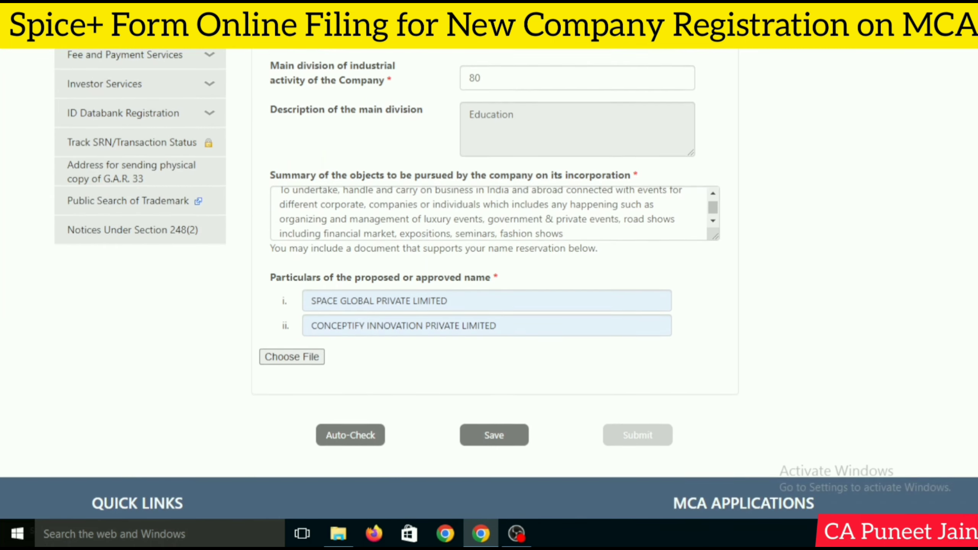
scroll(885, 421, "up", 3)
scroll(397, 284, "down", 2)
scroll(397, 284, "up", 8)
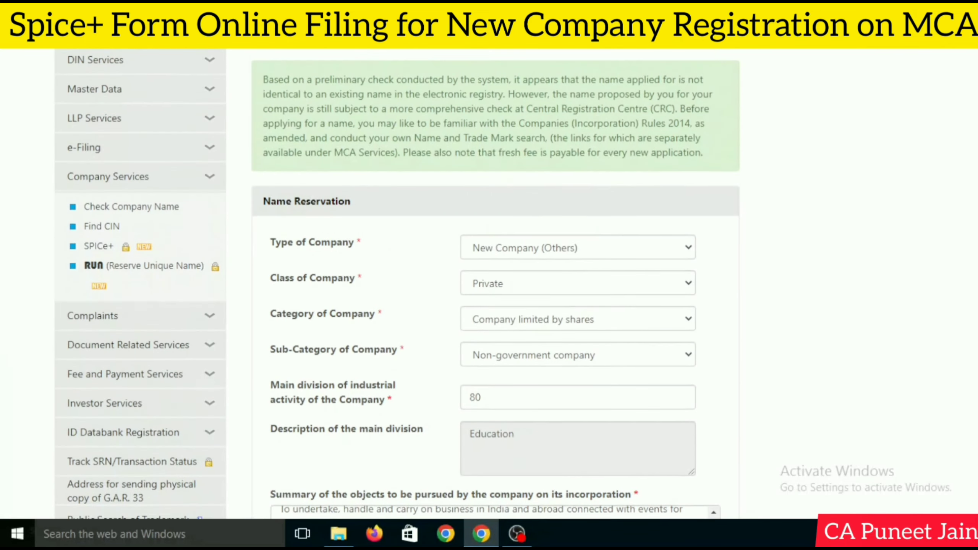
scroll(398, 283, "down", 10)
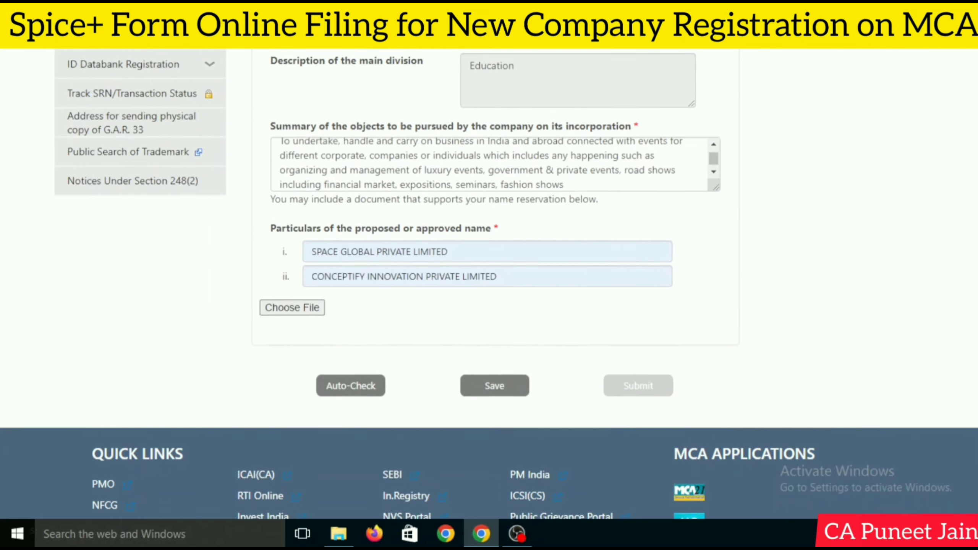
Save the Part A name reservation form and submit it
left_click(497, 377)
scroll(665, 362, "down", 10)
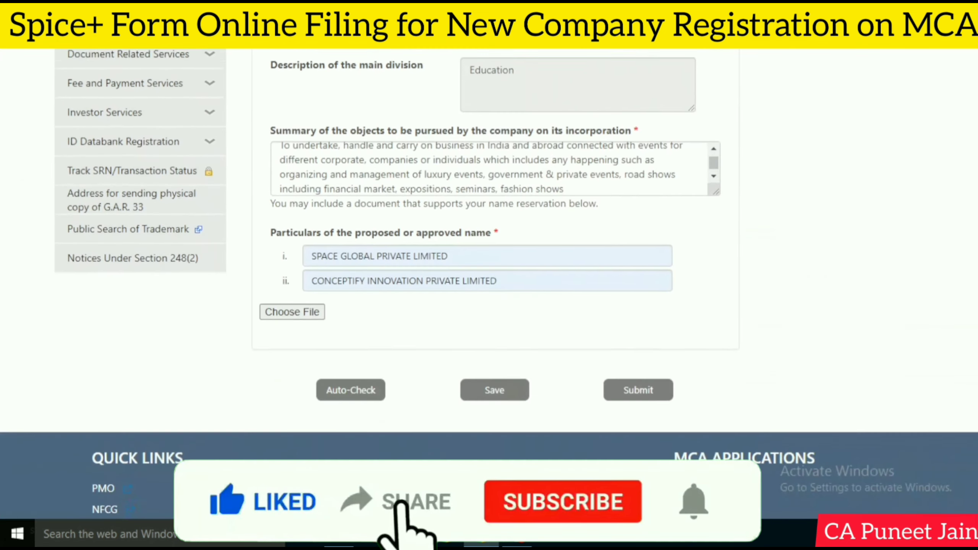
left_click(645, 380)
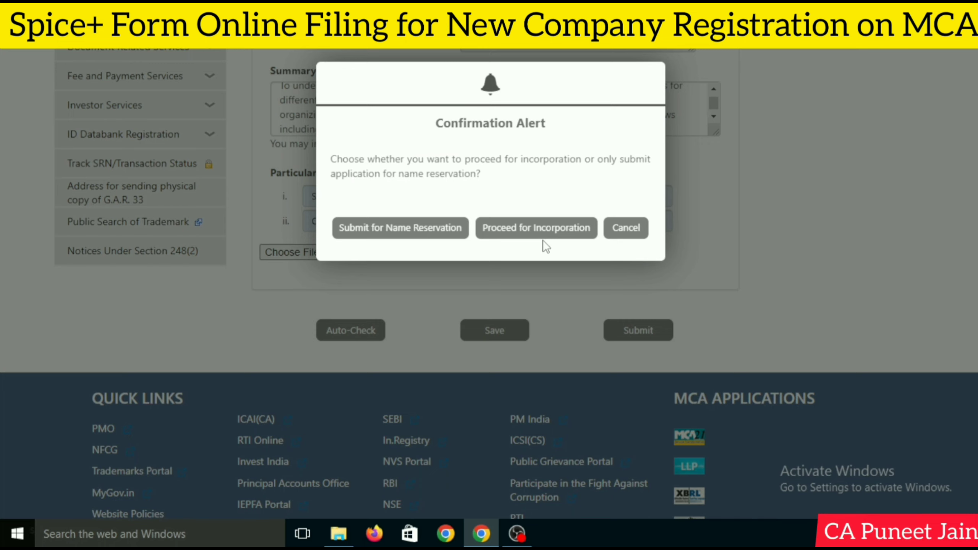
Proceed for Incorporation from the confirmation alert, returning to the browser at SPICe+ Part B
left_click(517, 534)
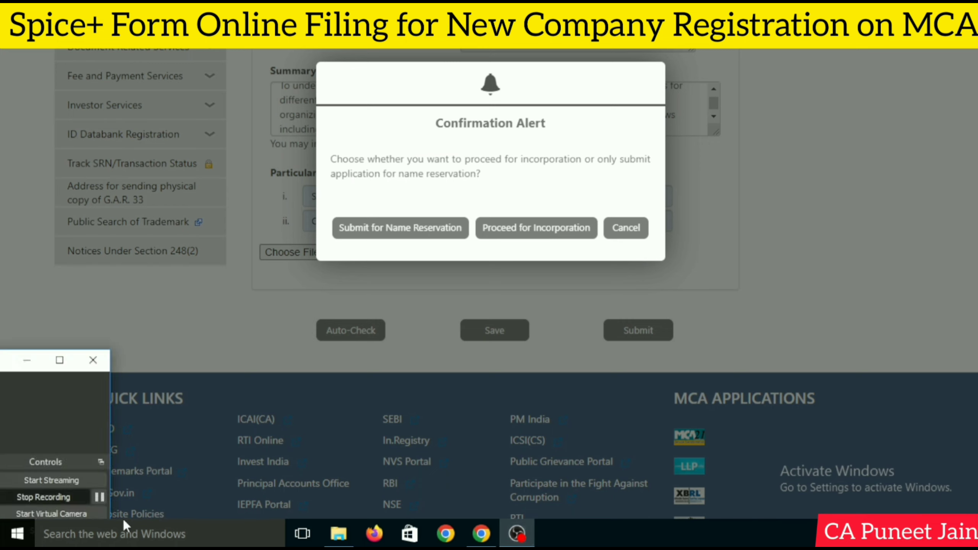
left_click(99, 498)
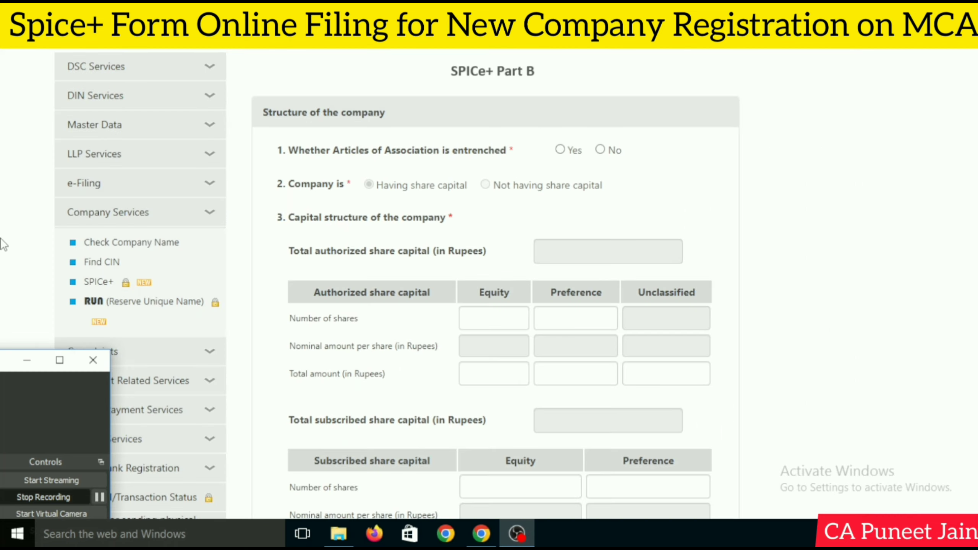
left_click(2, 241)
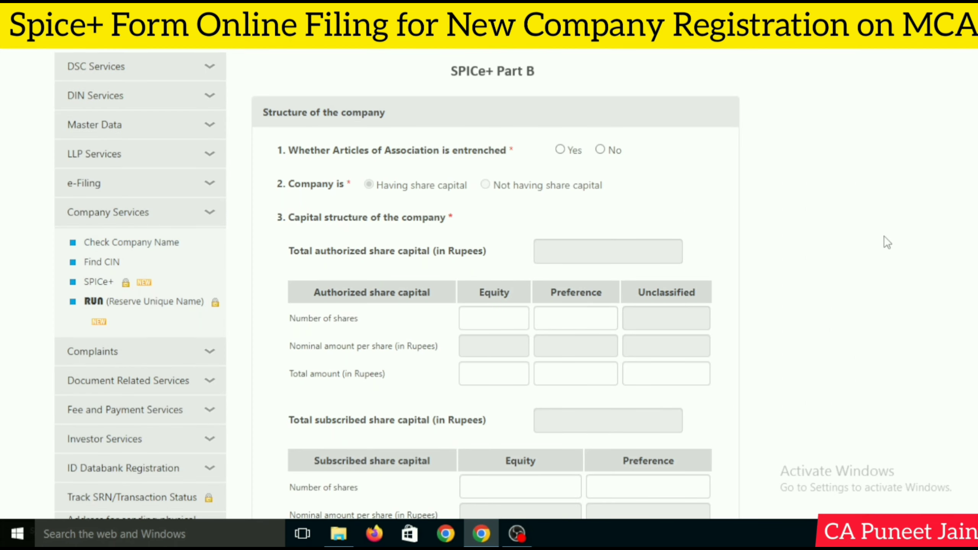
Mark the Articles of Association as not entrenched (No)
scroll(866, 231, "down", 2)
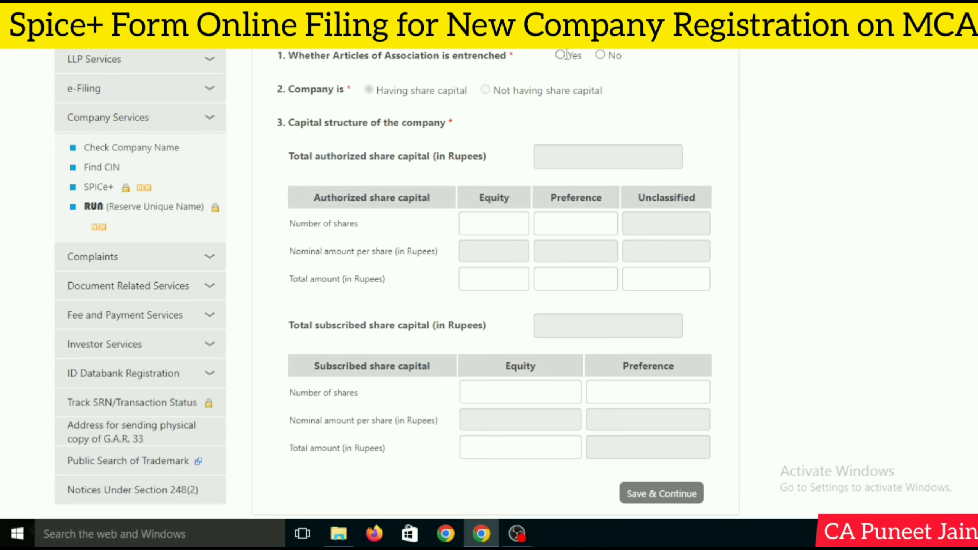
left_click(600, 55)
scroll(535, 153, "up", 3)
scroll(542, 160, "down", 3)
scroll(603, 205, "down", 1)
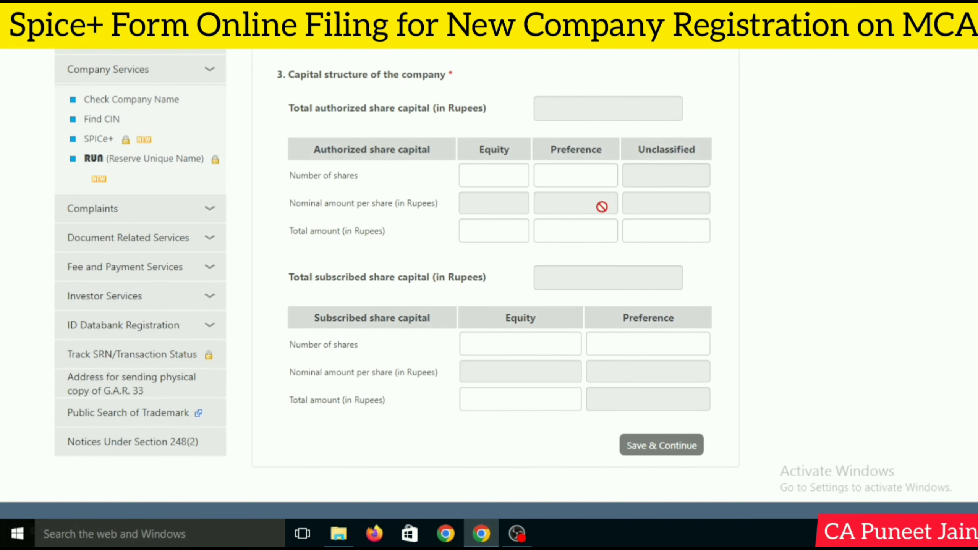
Enter authorized capital: 100000 equity shares at ₹10, total 1000000, preference values 0
left_click(497, 177)
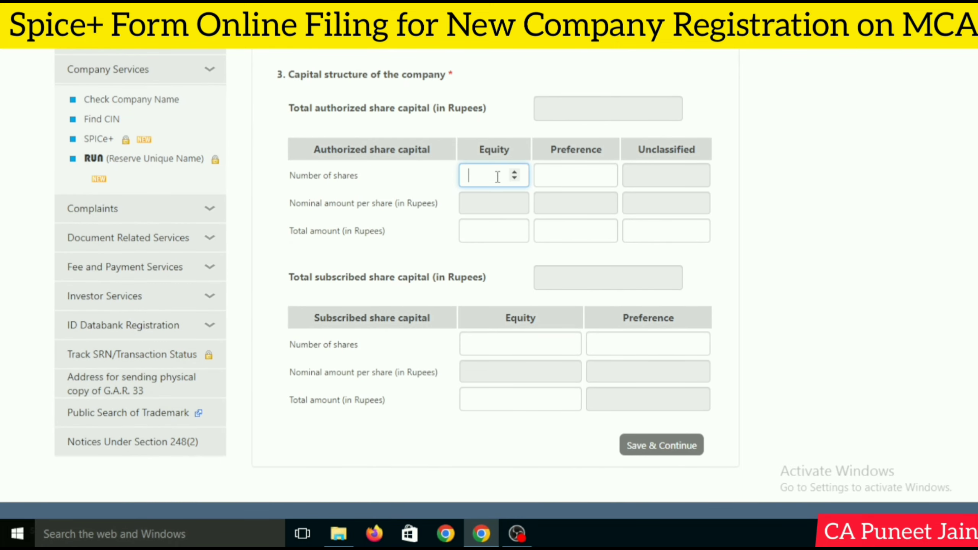
type("1")
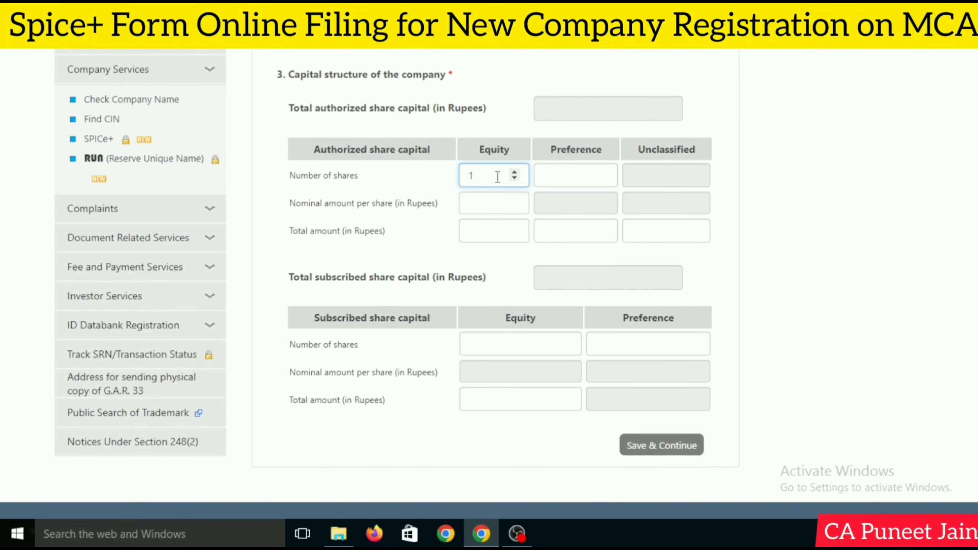
type("000000")
left_click(493, 207)
type("2")
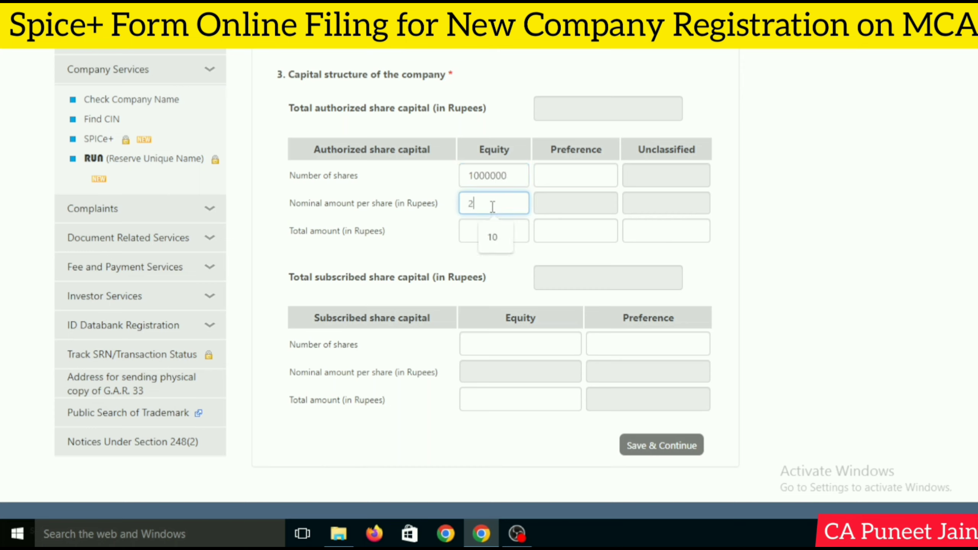
key("BackSpace")
type("10")
left_click(505, 176)
key("BackSpace")
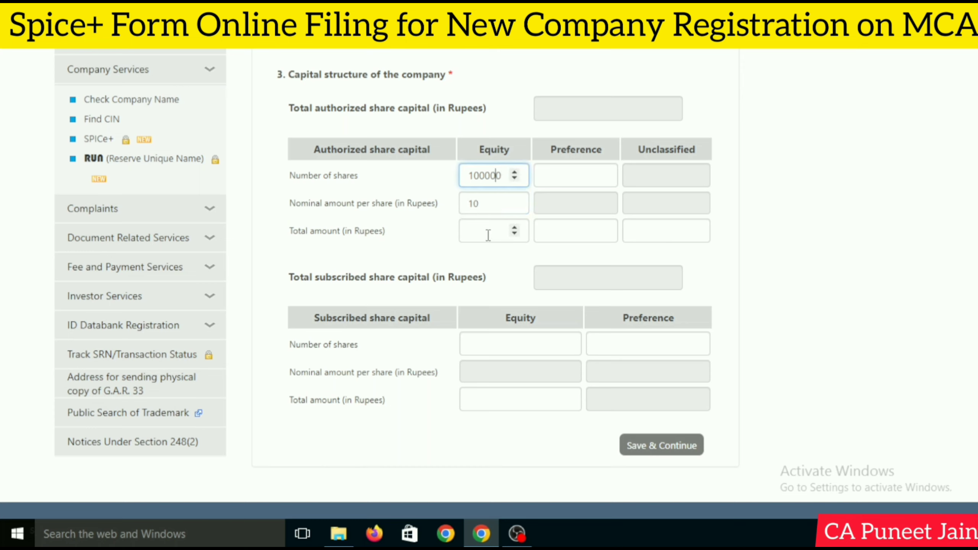
left_click(488, 233)
type("100000")
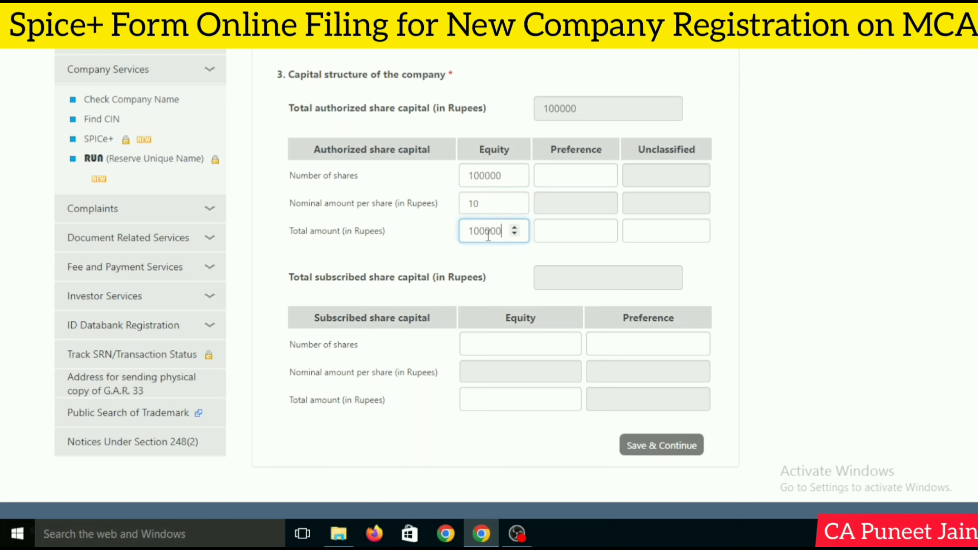
type("0")
left_click(558, 232)
type("0")
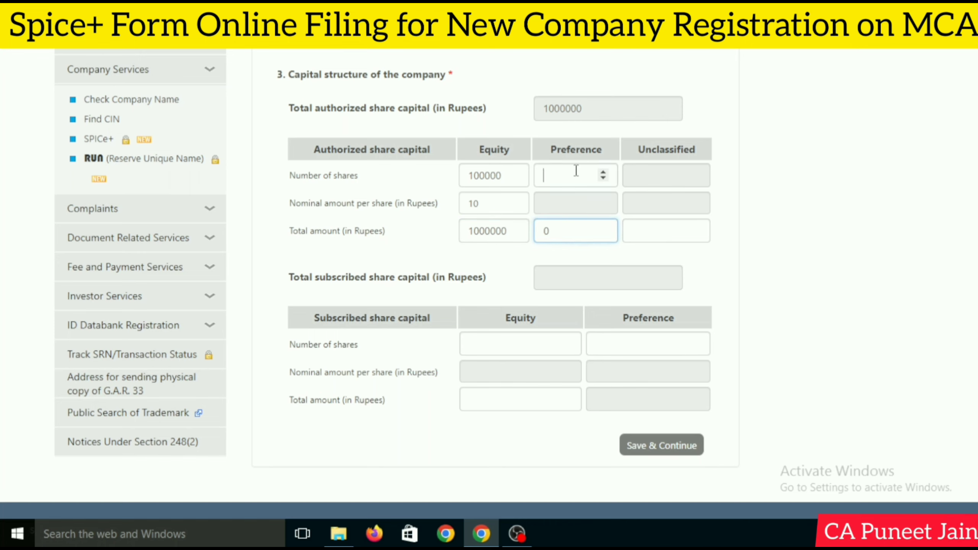
left_click(574, 172)
type("0")
left_click(834, 188)
scroll(834, 188, "down", 2)
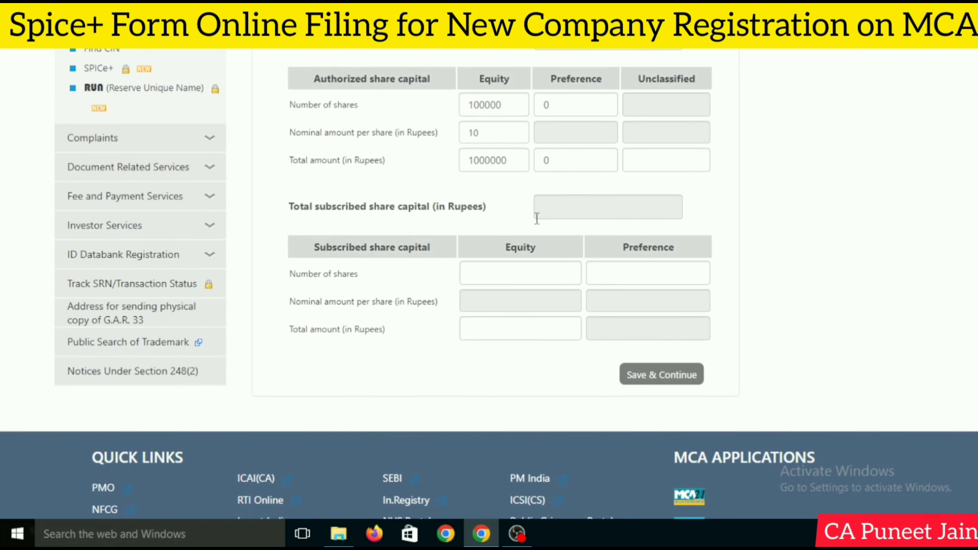
Enter subscribed capital: 10000 equity shares at ₹10, total 100000
left_click(522, 272)
type("1")
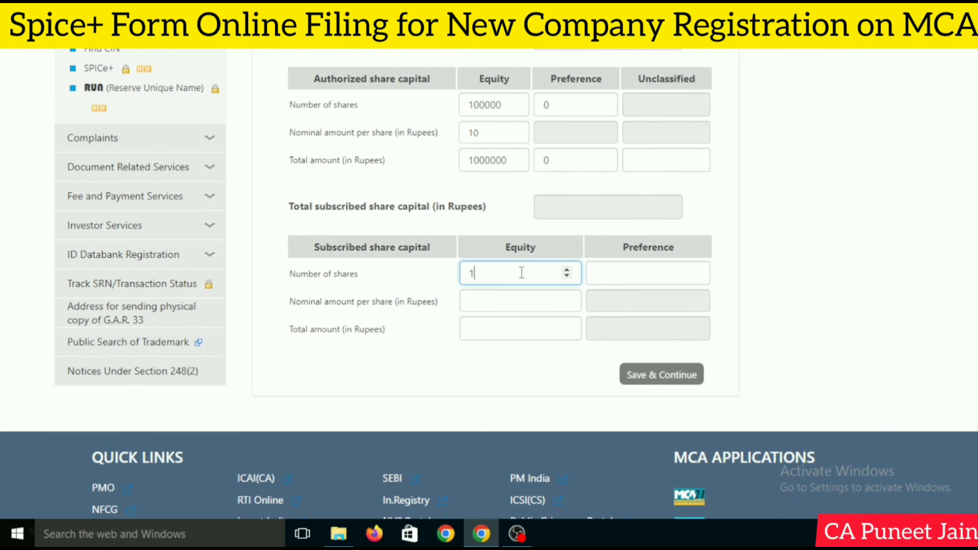
type("0000")
left_click(509, 303)
type("10")
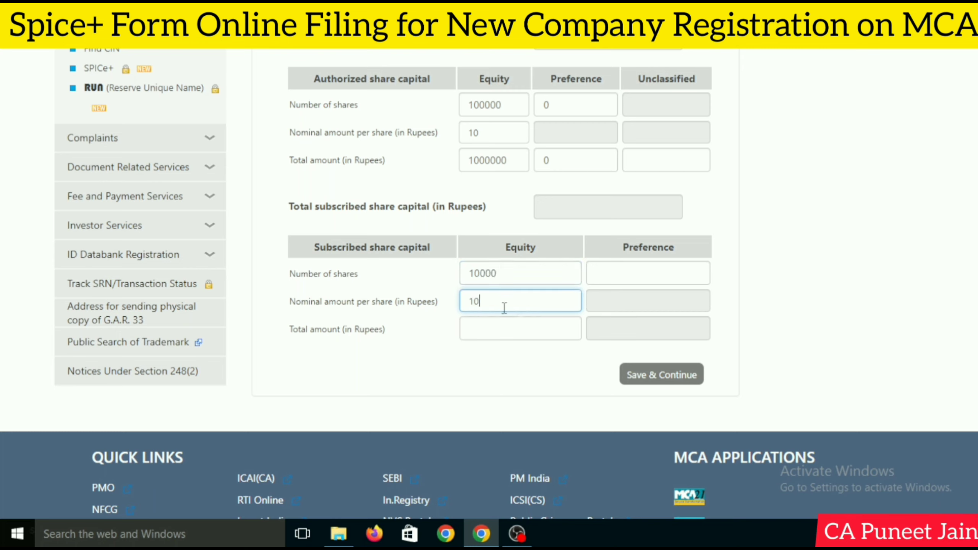
left_click(489, 333)
type("100000")
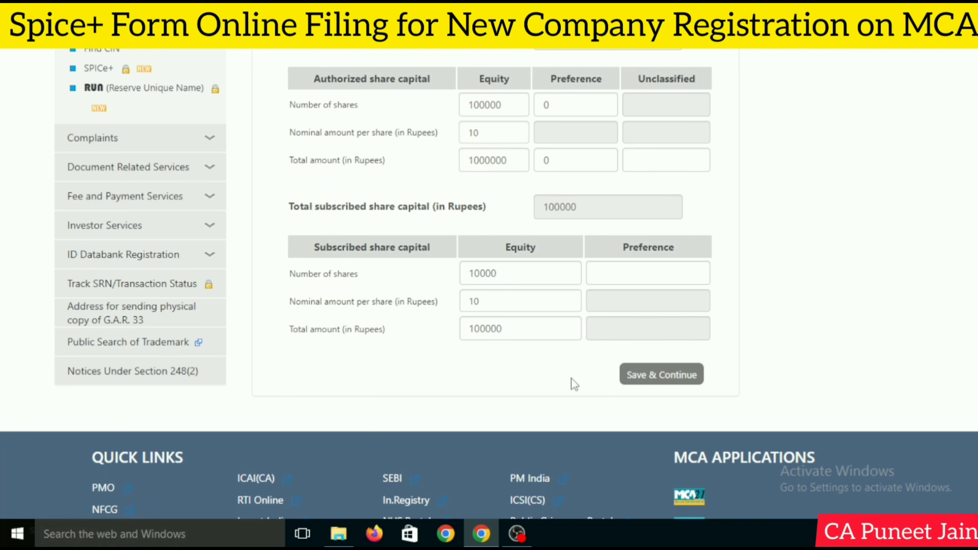
Fill 0 for the missing subscribed preference share count and save the capital structure
left_click(627, 380)
scroll(838, 327, "down", 8)
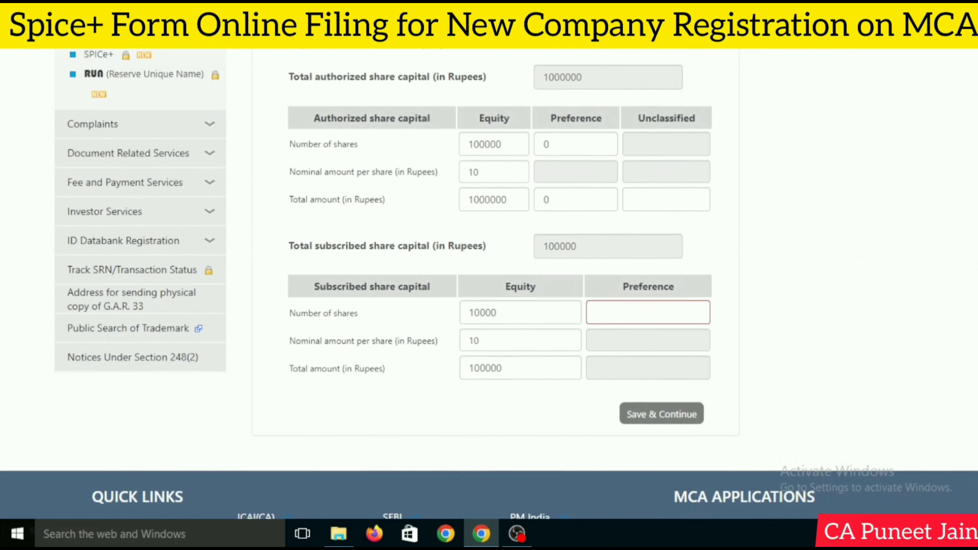
left_click(658, 255)
type("0")
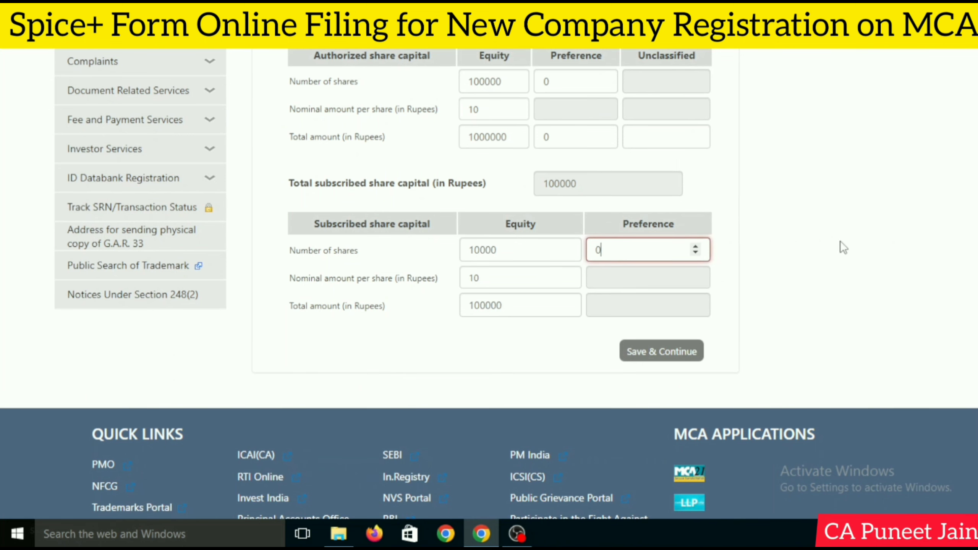
scroll(841, 247, "down", 3)
left_click(671, 240)
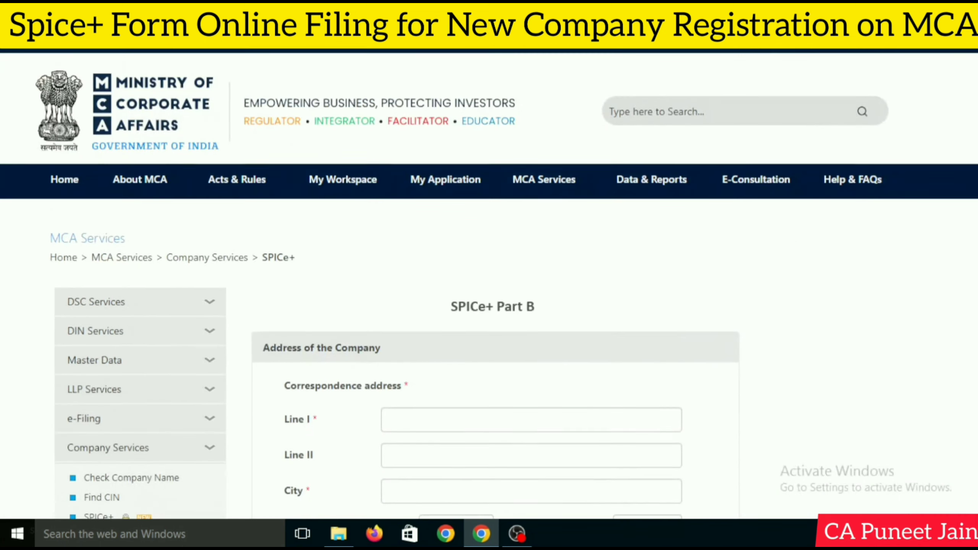
scroll(955, 239, "down", 9)
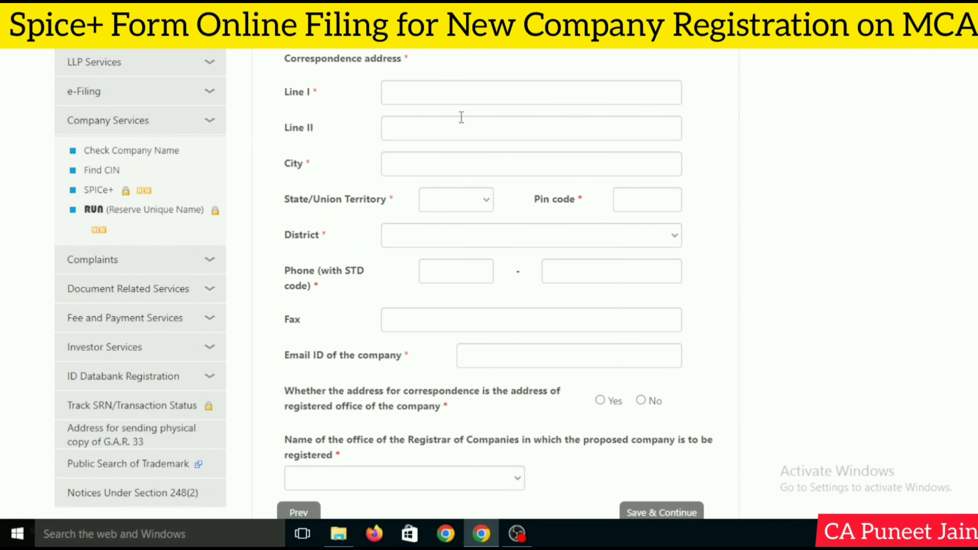
scroll(489, 173, "up", 3)
scroll(489, 172, "down", 2)
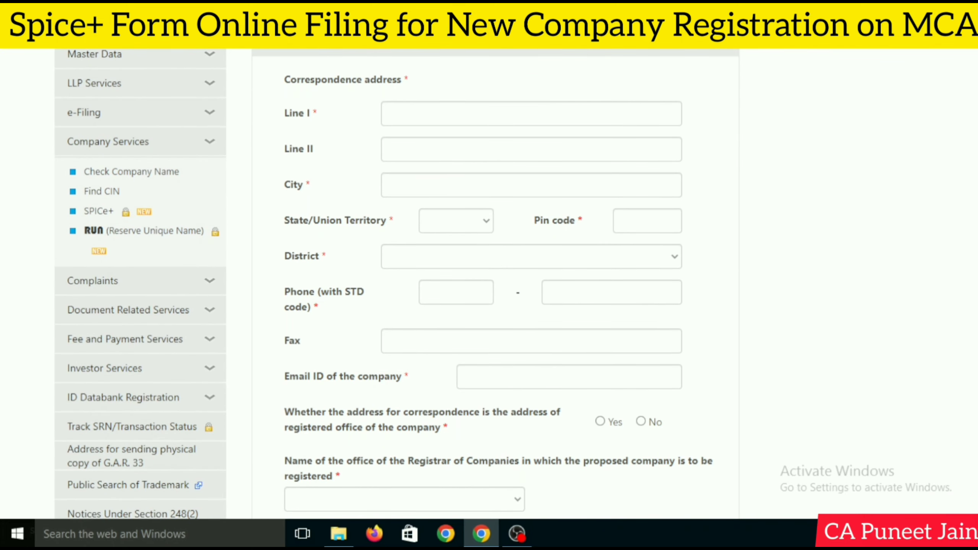
scroll(645, 185, "down", 2)
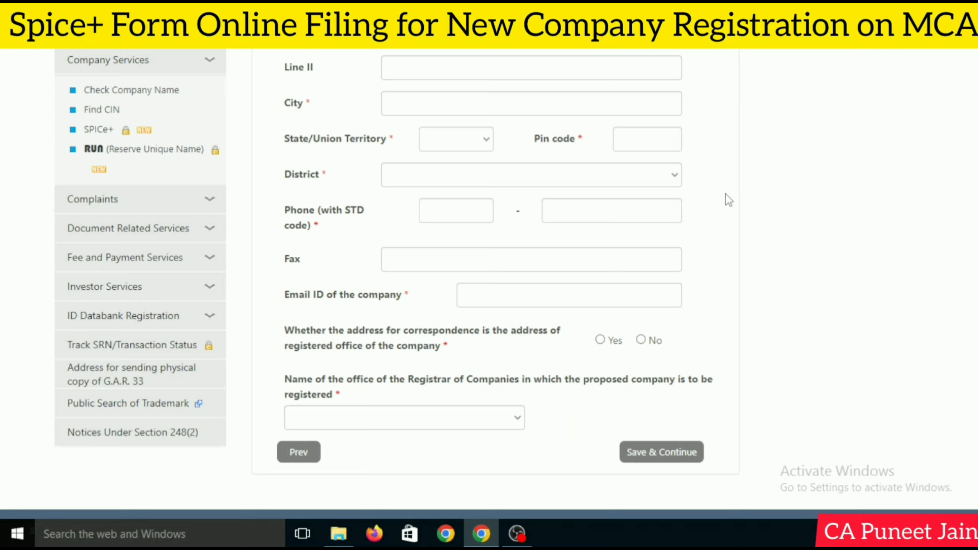